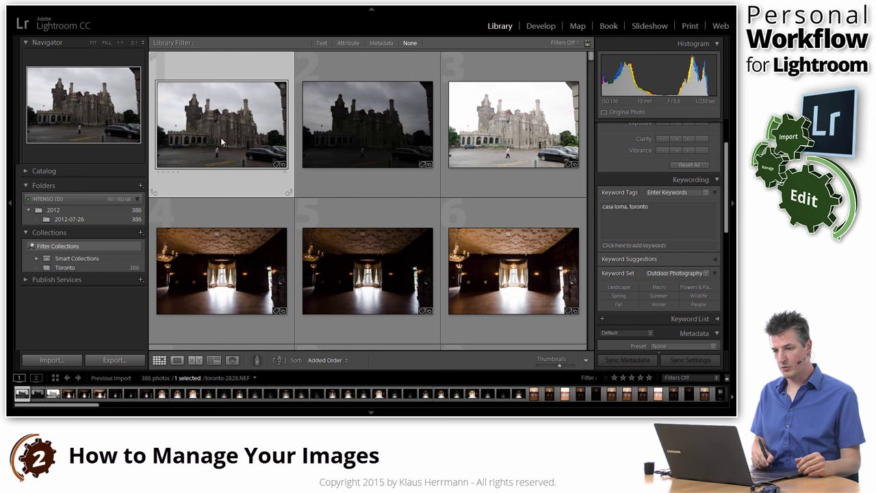
# - Select the three castle exterior exposures and group them into a stack of 3 via Stacking
pyautogui.click(523, 127)
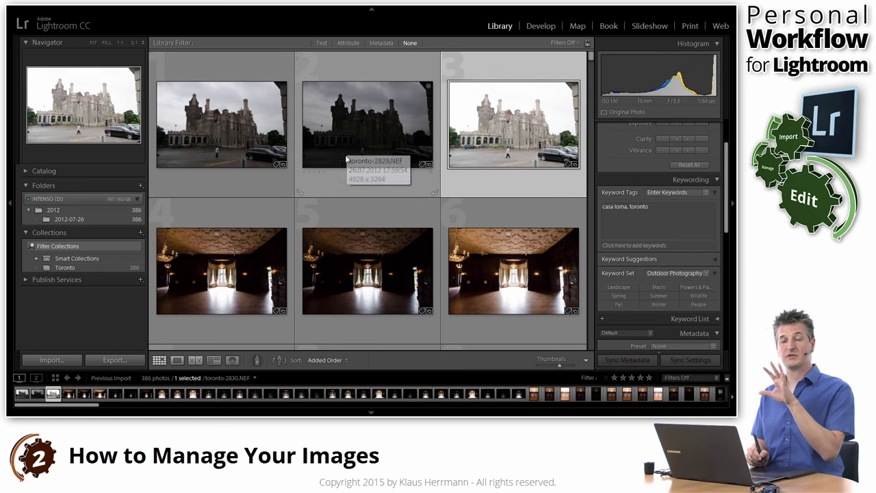
pyautogui.click(248, 130)
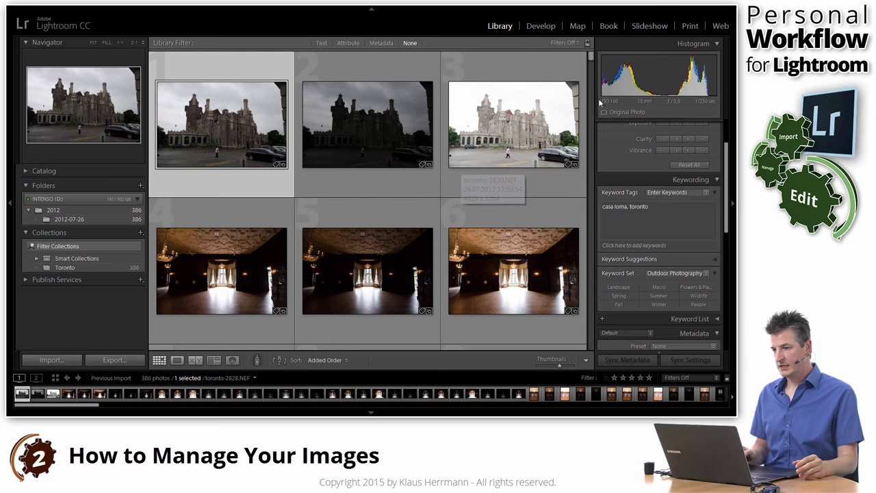
pyautogui.moveTo(593, 60); pyautogui.dragTo(593, 99)
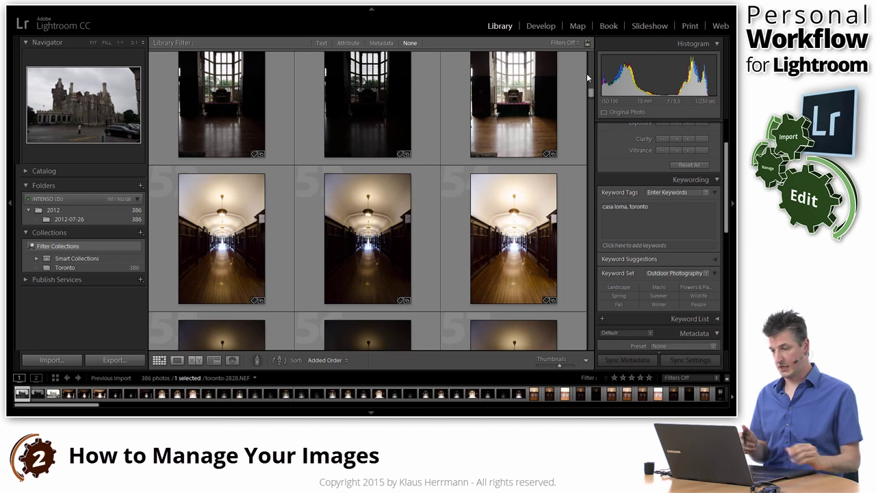
pyautogui.moveTo(592, 96); pyautogui.dragTo(596, 38)
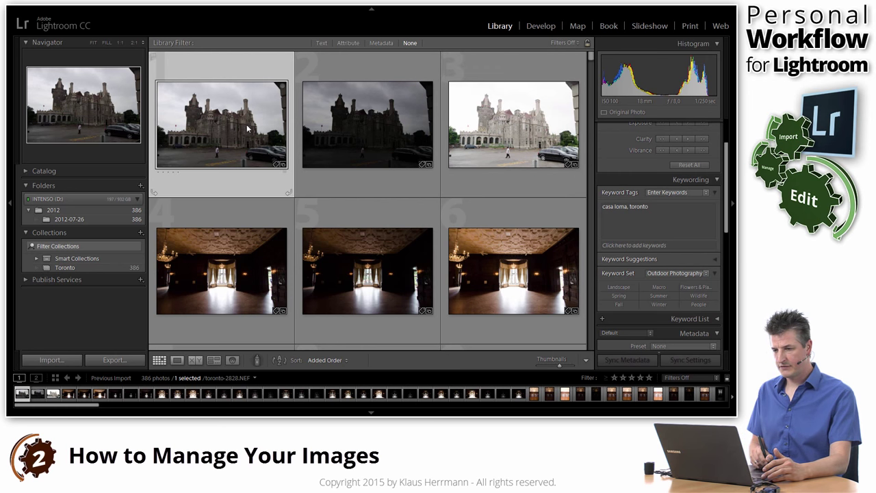
pyautogui.keyDown('shift'); pyautogui.click(520, 126); pyautogui.keyUp('shift')
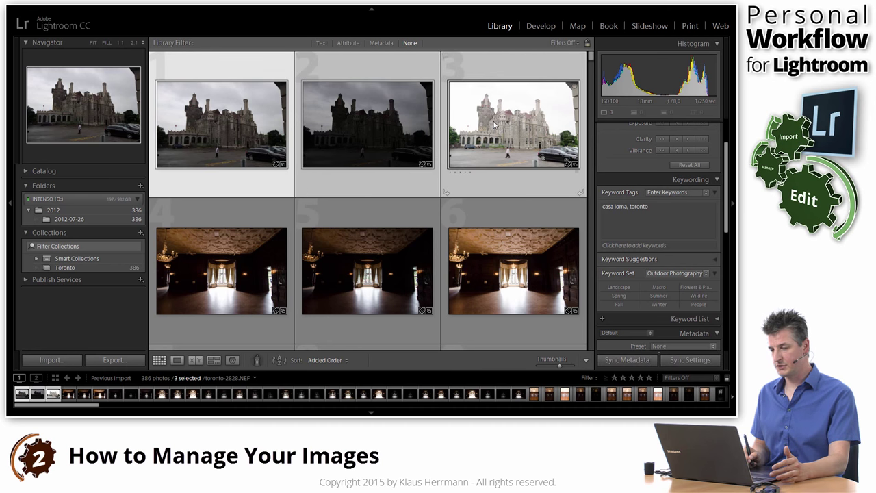
pyautogui.rightClick(247, 122)
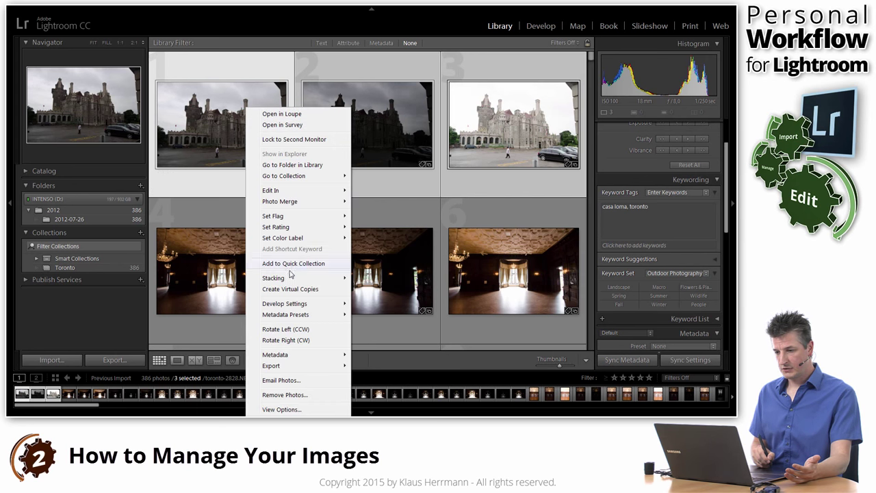
pyautogui.moveTo(289, 281)
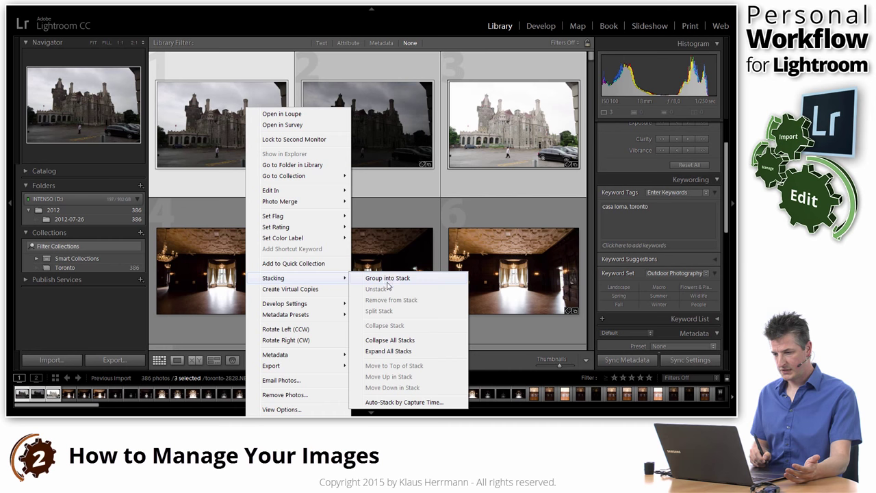
pyautogui.click(388, 279)
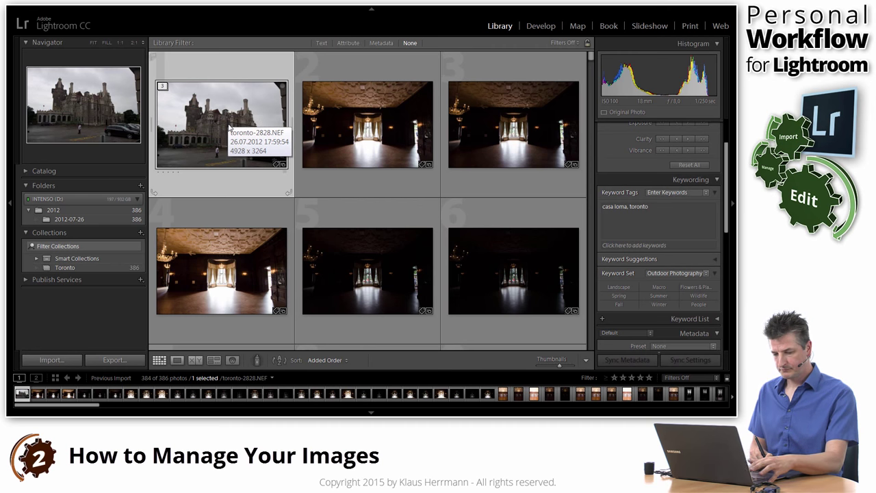
pyautogui.press('s')
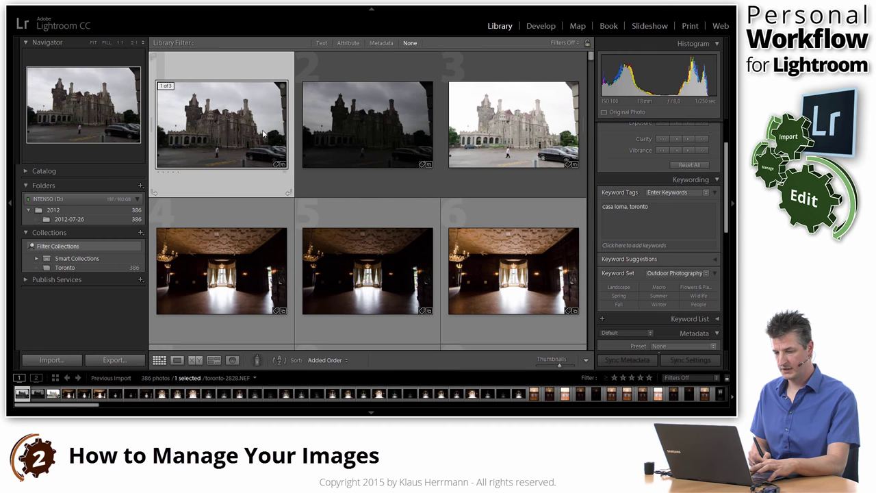
pyautogui.press('s')
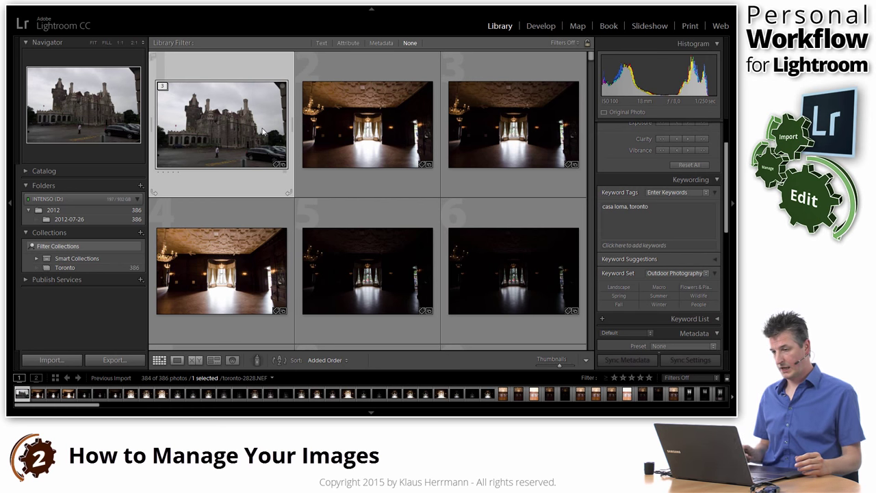
# - Select the six dark interior hall exposures and group them into a stack with Ctrl+G
pyautogui.click(392, 140)
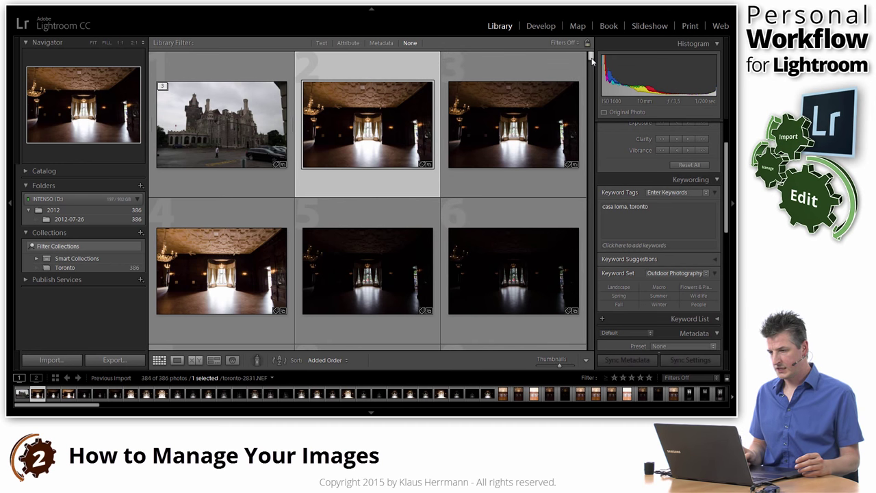
pyautogui.scroll(-2, 593, 60)
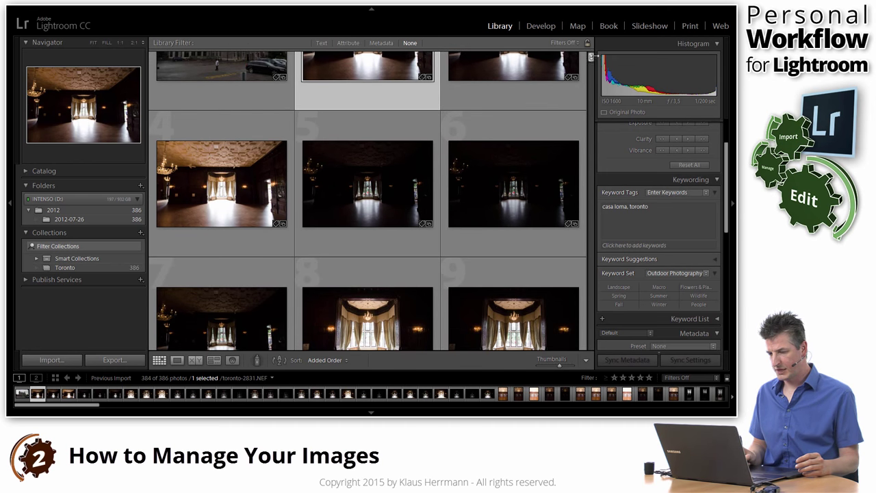
pyautogui.keyDown('shift'); pyautogui.click(239, 314); pyautogui.keyUp('shift')
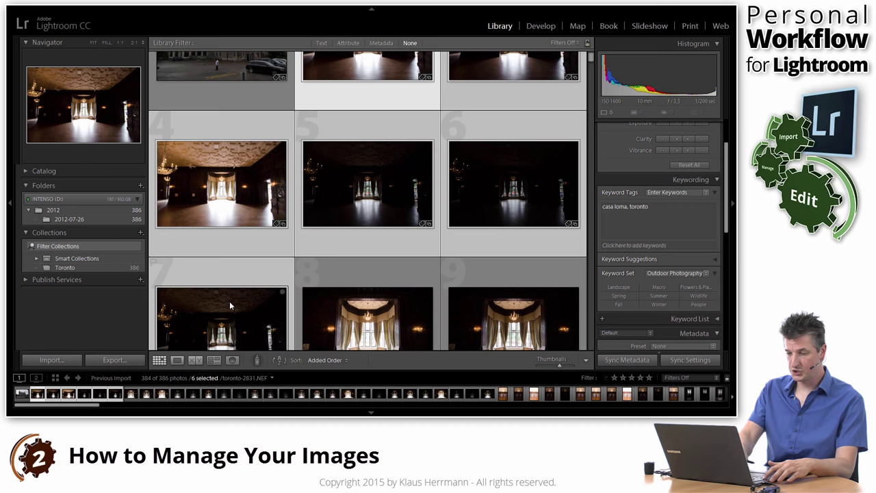
pyautogui.hotkey('ctrl', 'g')
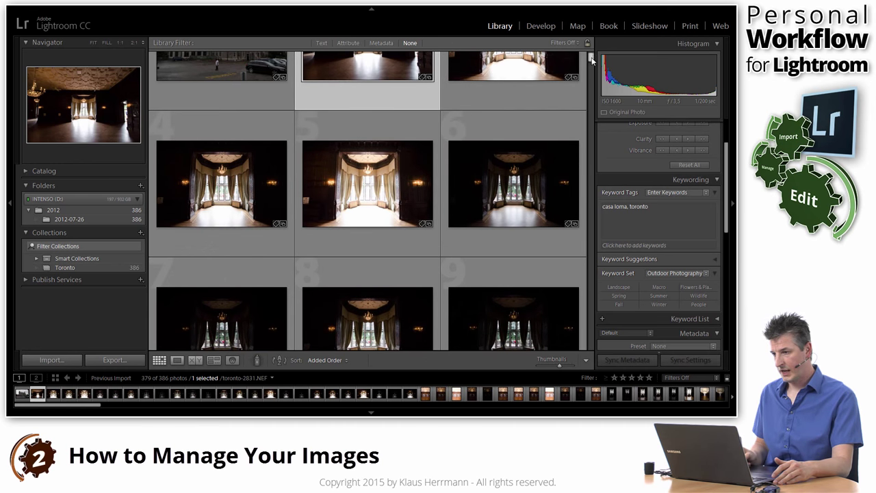
pyautogui.scroll(2, 593, 62)
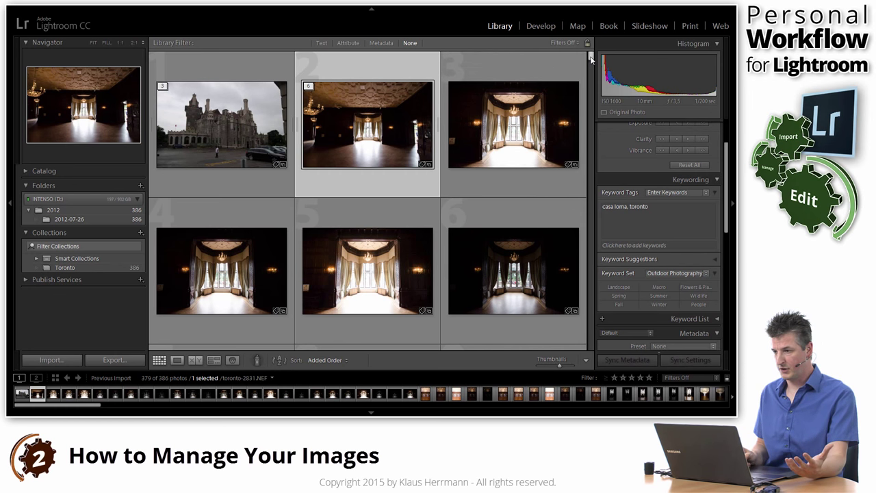
# - Select the 24 window-room exposures and stack them with Ctrl+G, leaving 356 photos visible
pyautogui.click(583, 139)
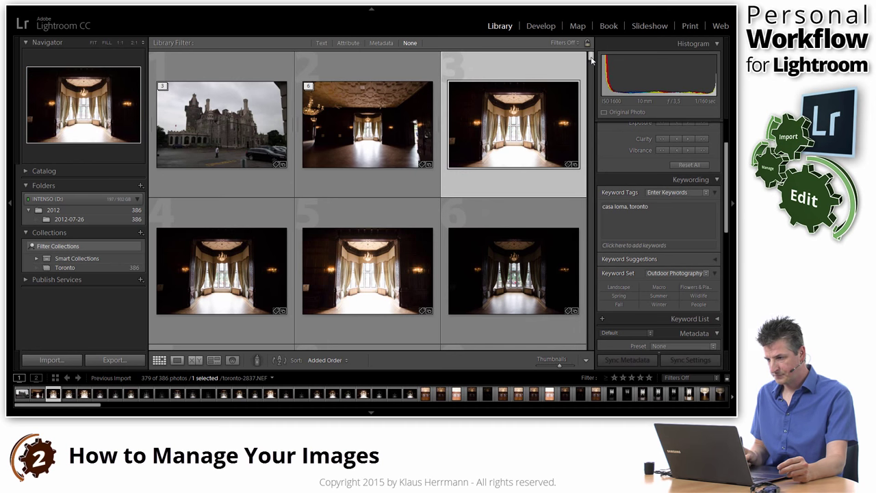
pyautogui.scroll(-5, 592, 60)
pyautogui.scroll(-5, 592, 61)
pyautogui.scroll(-6, 593, 63)
pyautogui.moveTo(593, 66); pyautogui.dragTo(591, 74)
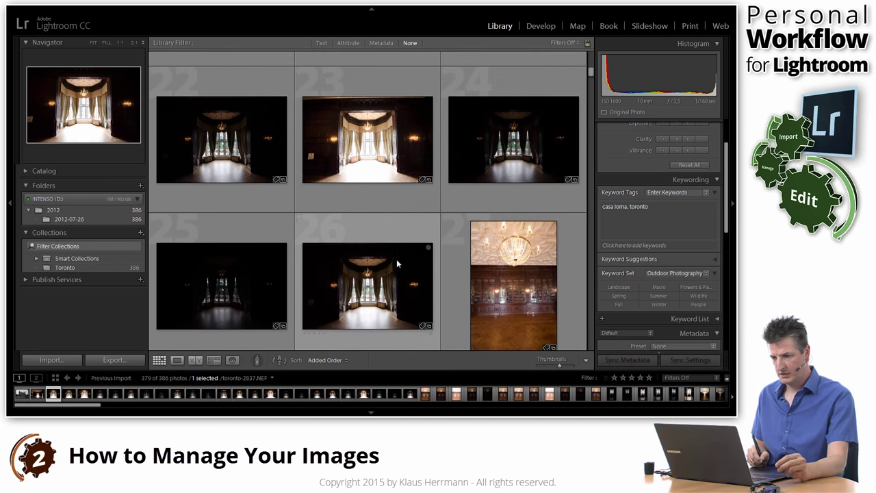
pyautogui.moveTo(392, 288)
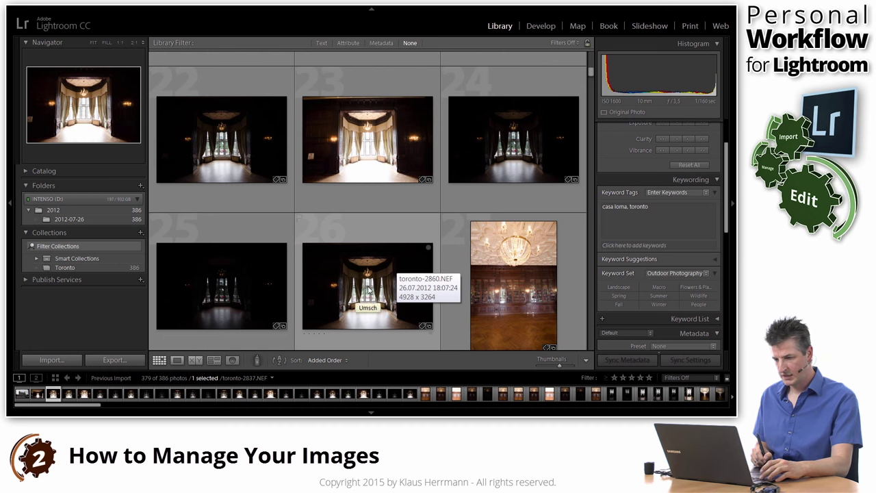
pyautogui.keyDown('shift'); pyautogui.click(368, 292); pyautogui.keyUp('shift')
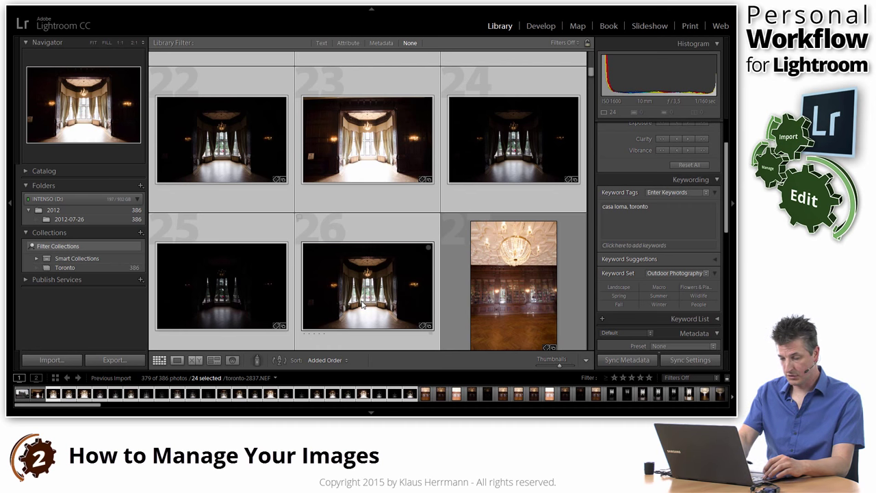
pyautogui.hotkey('ctrl', 'g')
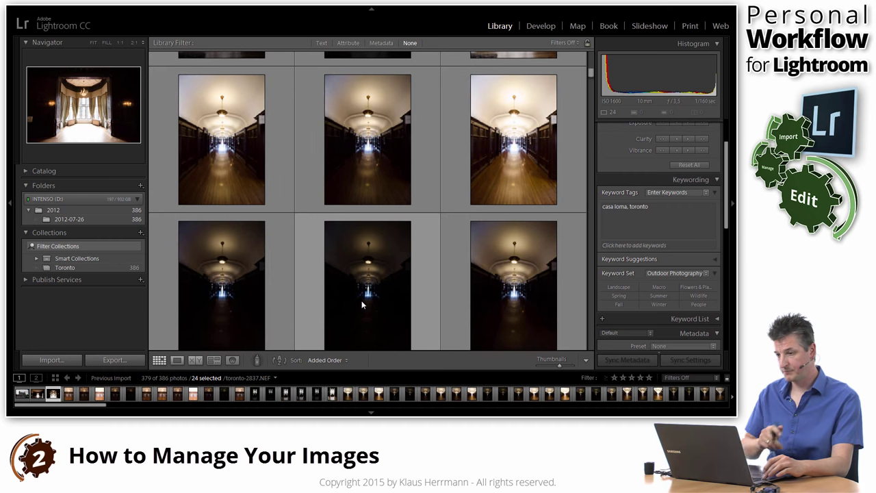
pyautogui.moveTo(590, 76); pyautogui.dragTo(591, 53)
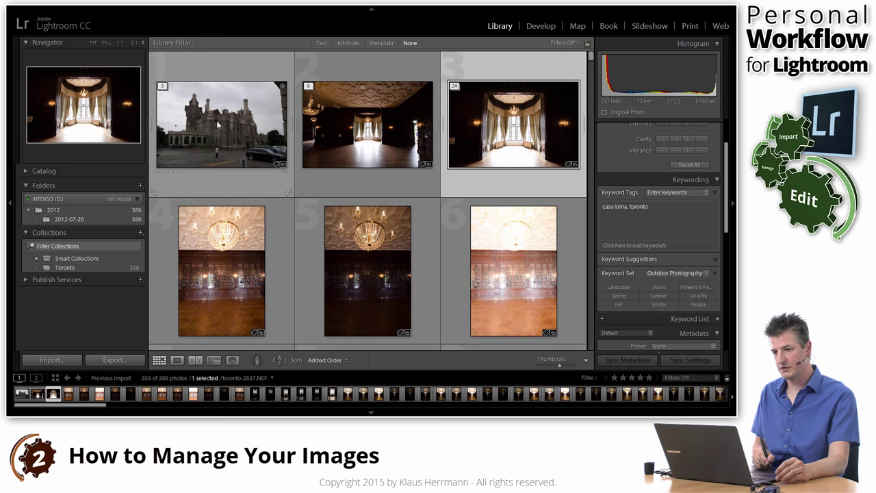
# - Select the castle, dark room and window-room stacks one after another
pyautogui.click(217, 126)
pyautogui.click(355, 125)
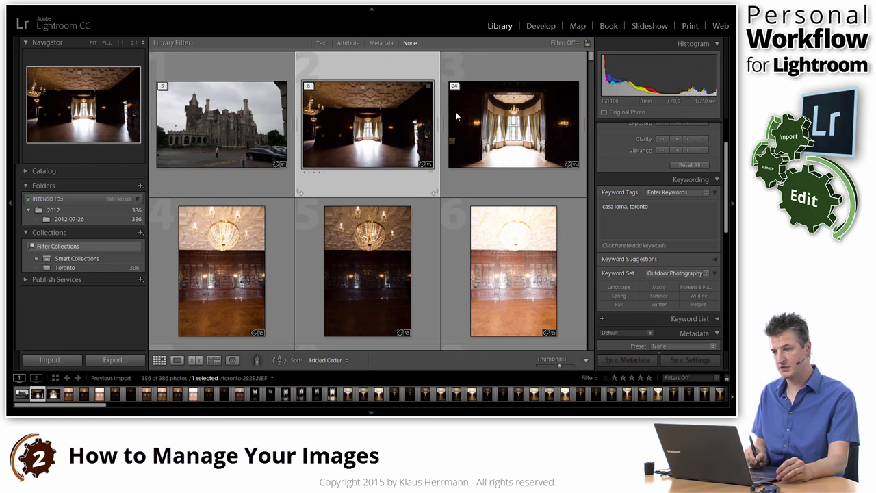
pyautogui.click(470, 112)
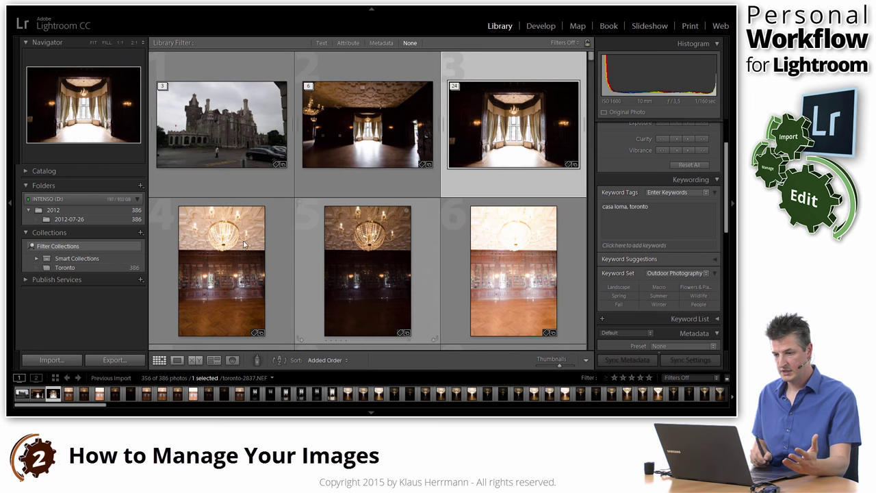
# - Select the chandelier hall photos through photo 15 and group them into a stack with Ctrl+G
pyautogui.click(221, 267)
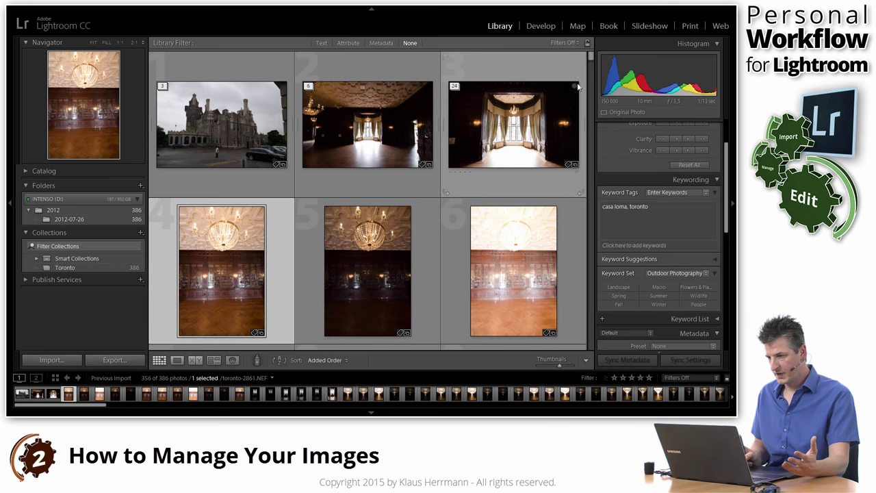
pyautogui.scroll(-1, 592, 62)
pyautogui.moveTo(593, 61); pyautogui.dragTo(592, 67)
pyautogui.keyDown('shift'); pyautogui.click(523, 124); pyautogui.keyUp('shift')
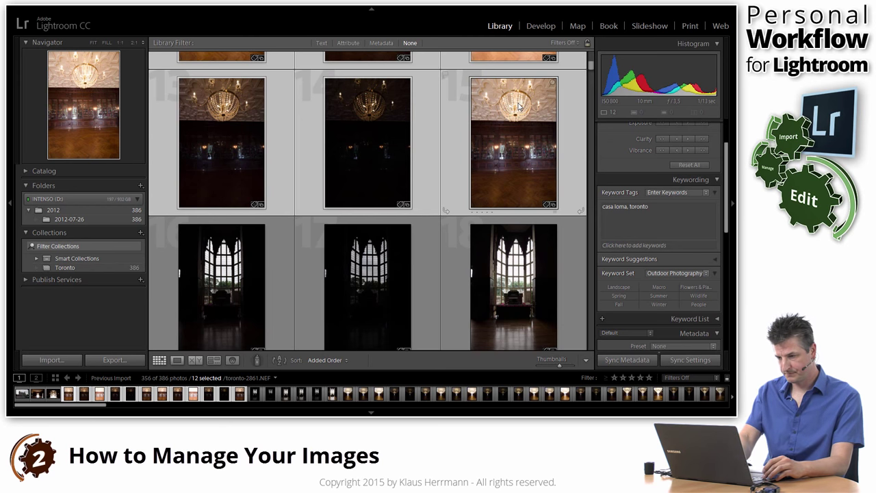
pyautogui.hotkey('ctrl', 'g')
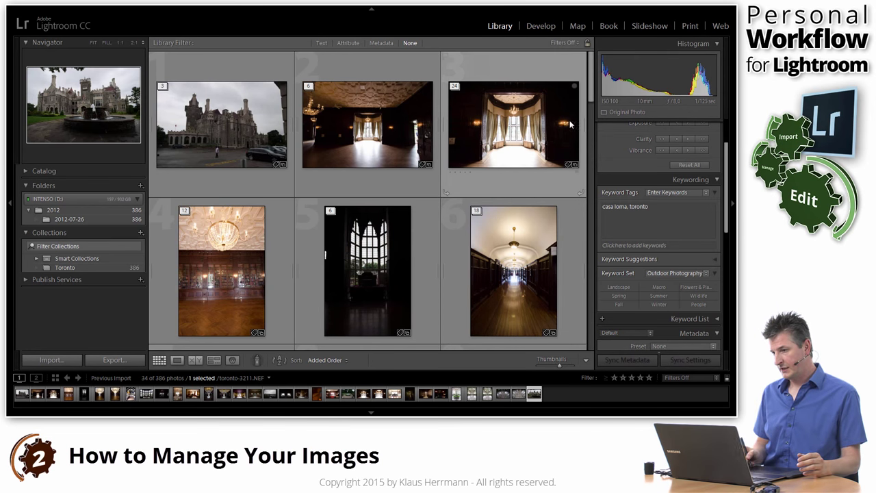
pyautogui.moveTo(594, 86); pyautogui.dragTo(595, 218)
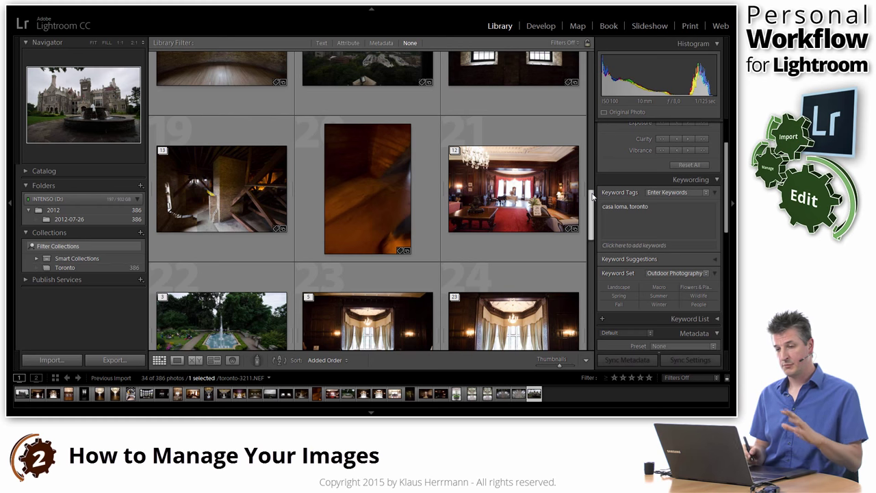
pyautogui.scroll(-3, 593, 206)
pyautogui.scroll(-9, 598, 257)
pyautogui.moveTo(591, 294); pyautogui.dragTo(589, 78)
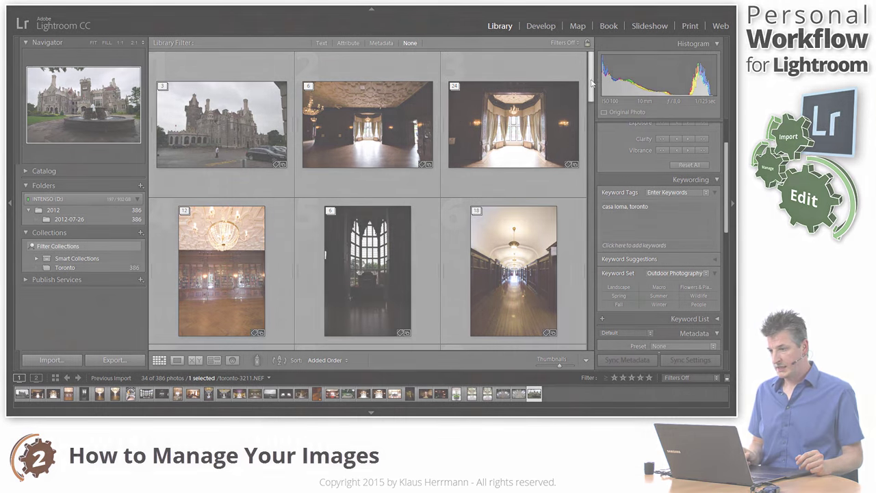
pyautogui.moveTo(593, 85)
pyautogui.mouseDown()
pyautogui.moveTo(593, 96)
pyautogui.moveTo(593, 85)
pyautogui.mouseUp()
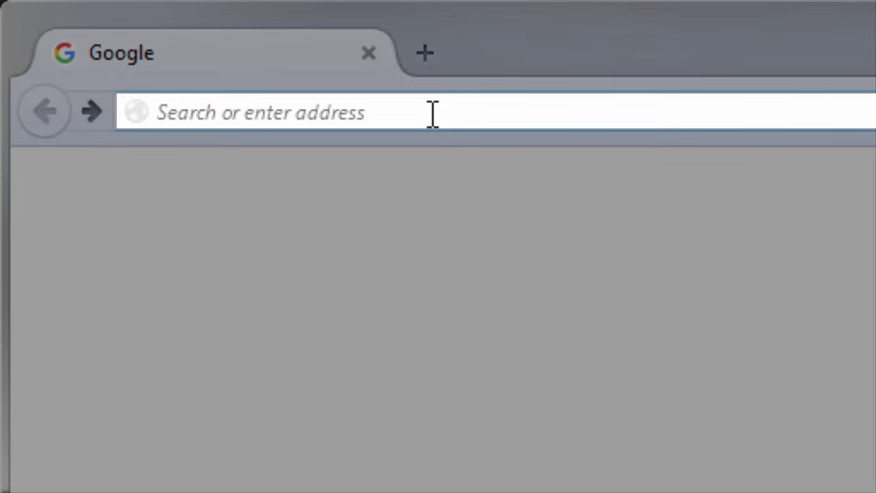
# - Go to frb.li/5dd and autoscroll down toward the 5DayDeal contributor profiles
pyautogui.write('frb')
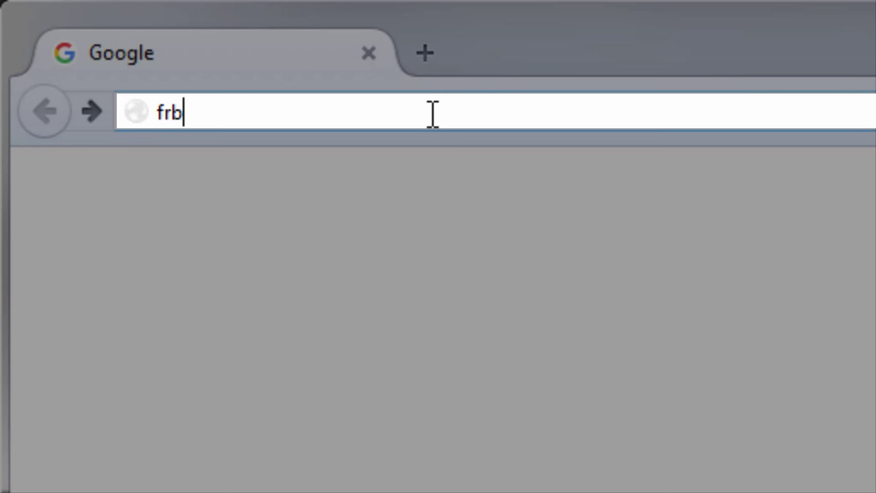
pyautogui.write('.li/5dd')
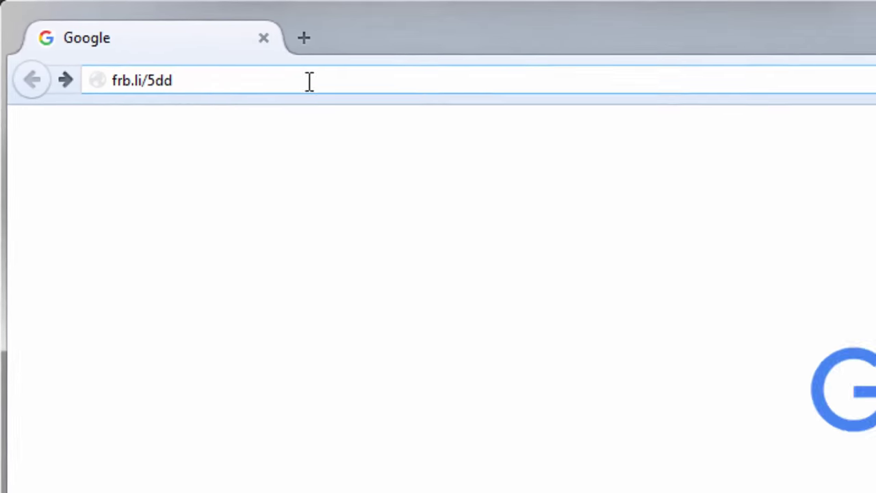
pyautogui.press('Return')
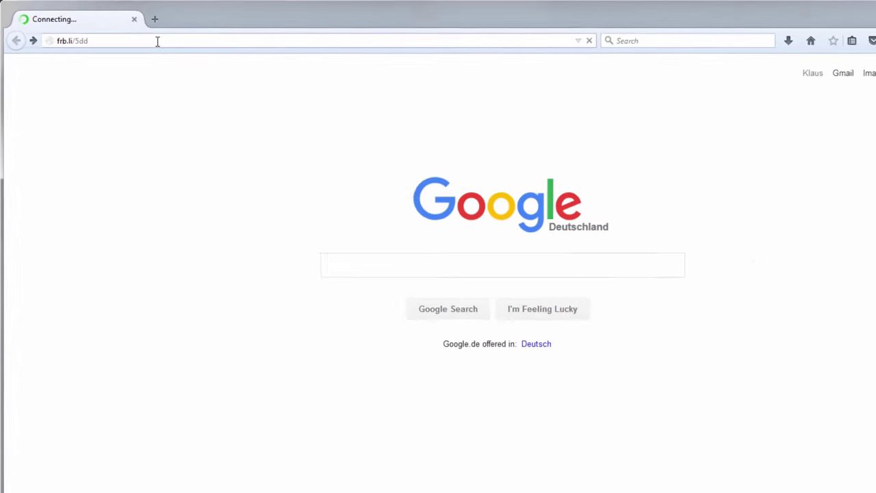
pyautogui.middleClick(838, 150)
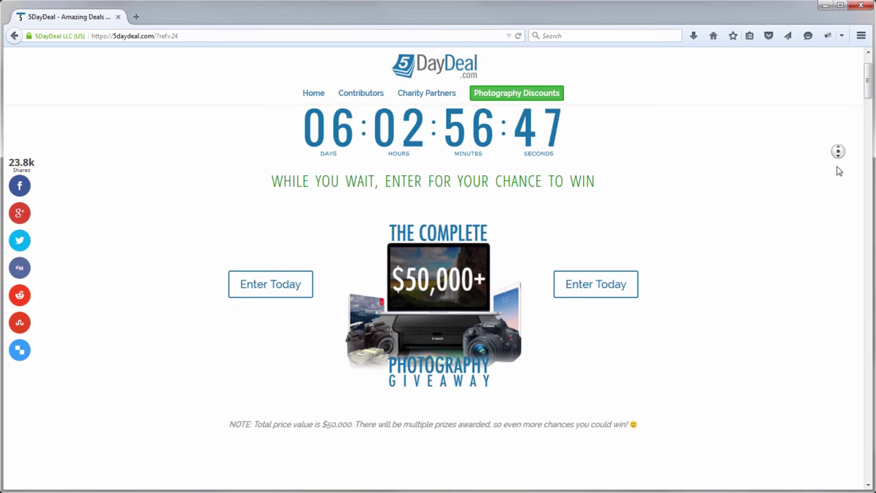